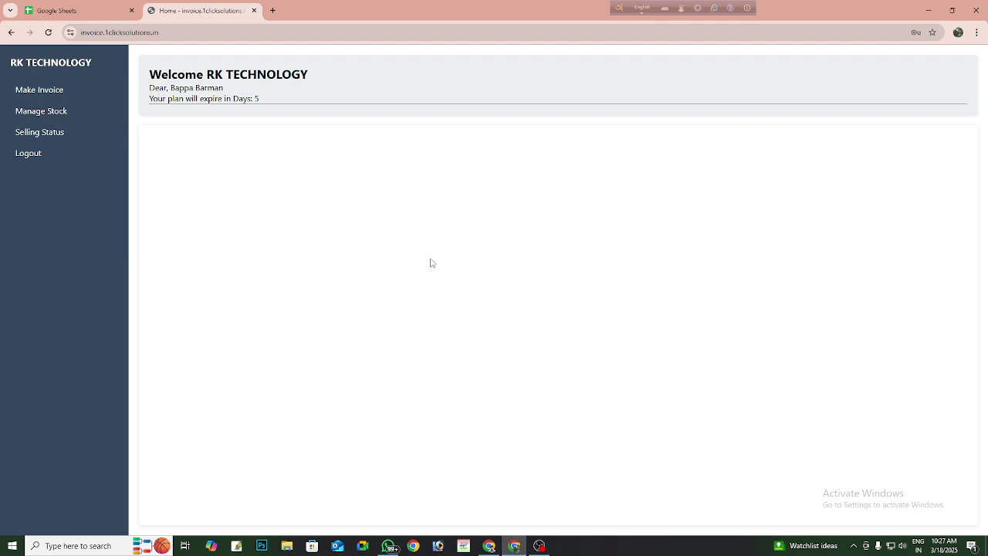
# - Go to the Manage Stock page with its Add Stock and Add Item forms
pyautogui.click(24, 133)
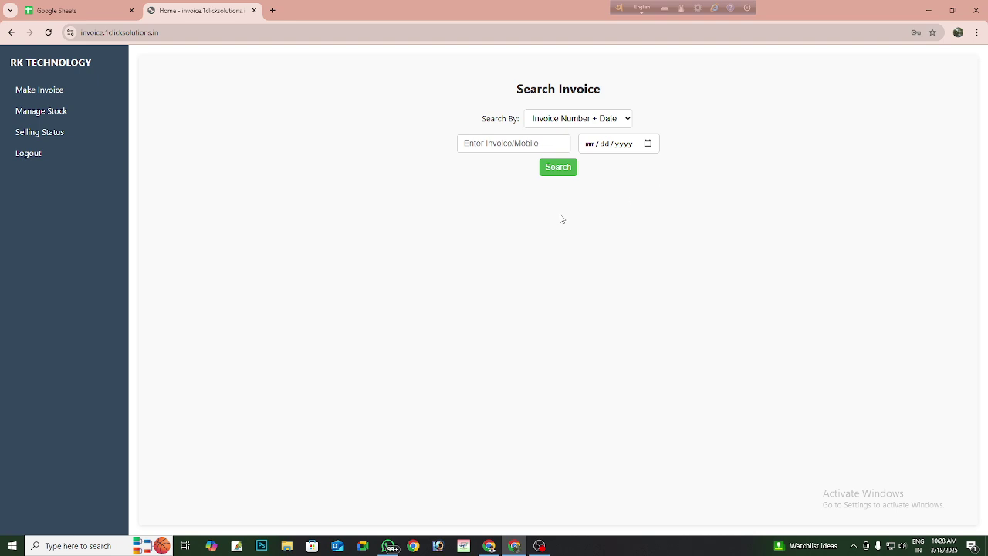
pyautogui.click(43, 122)
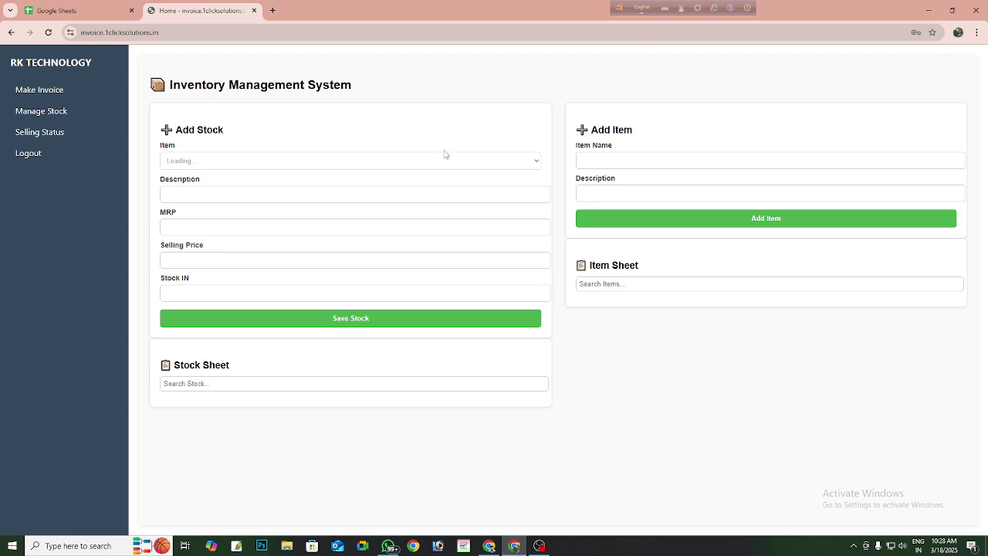
# - Add the item Colgate with description 'strong thheth' to the Item Sheet
pyautogui.click(621, 157)
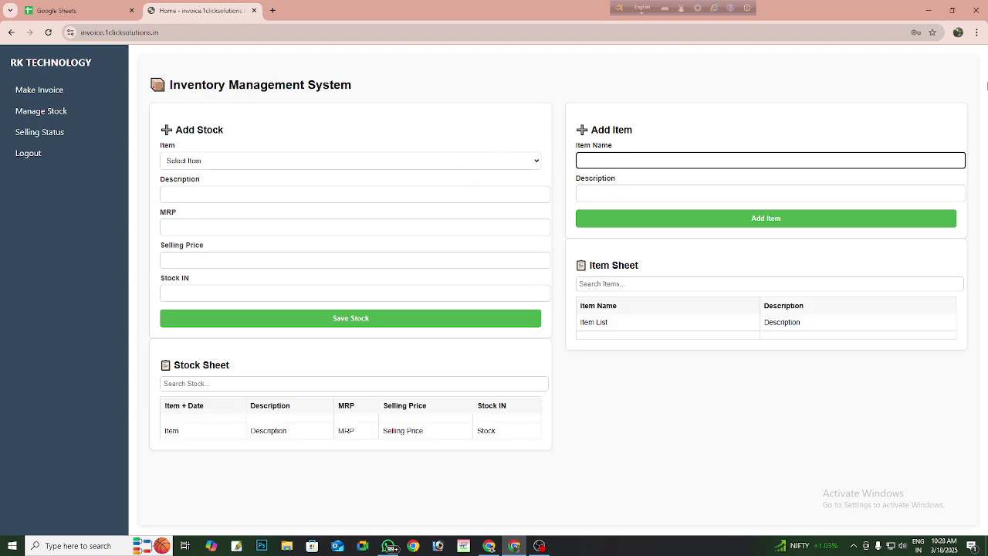
pyautogui.write('cOLGATE')
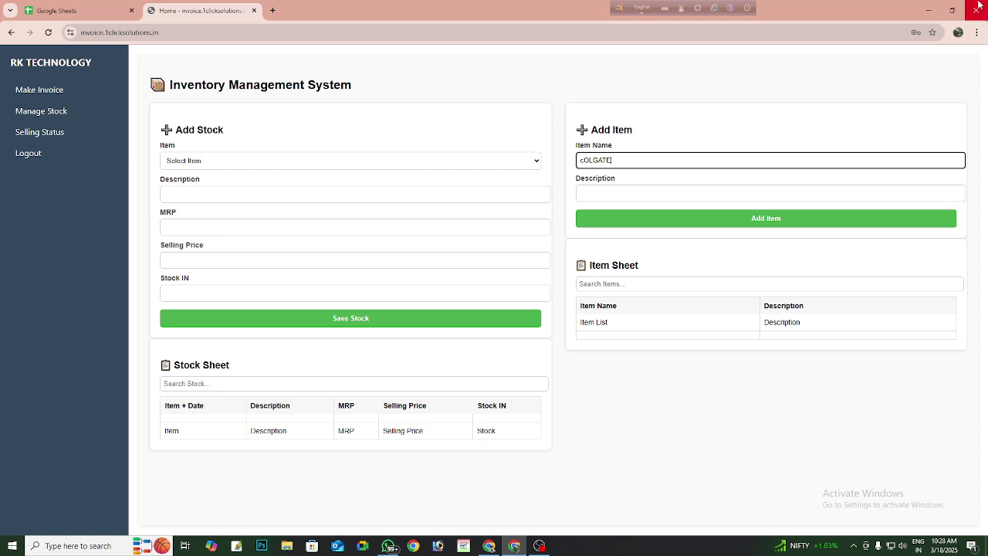
pyautogui.hotkey('ctrl', 'a')
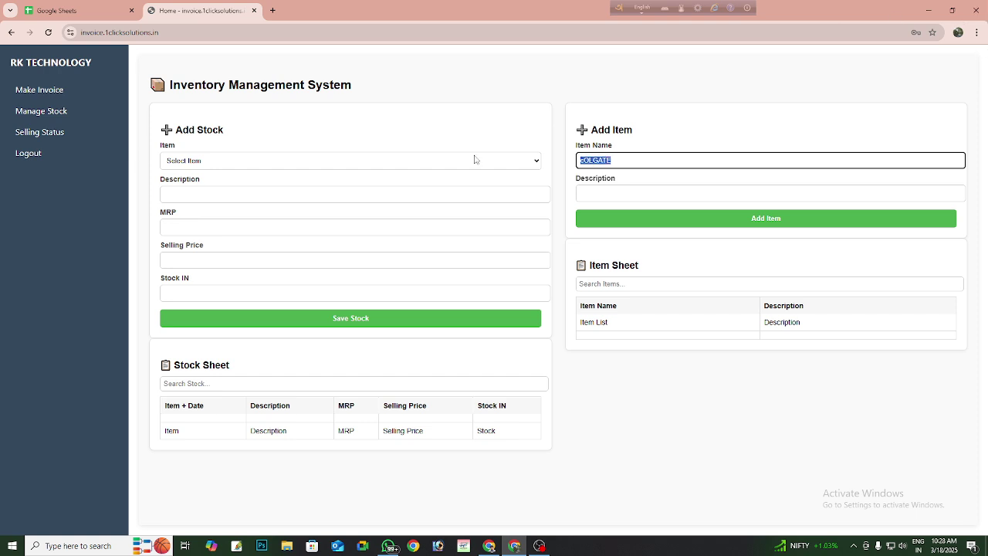
pyautogui.write('Colgate')
pyautogui.press('Tab')
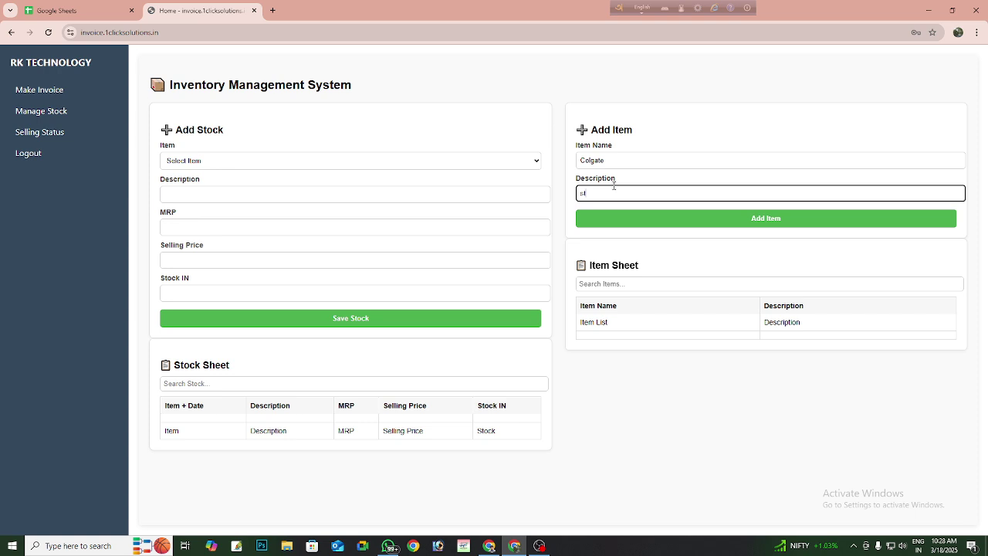
pyautogui.write('strong thic')
pyautogui.click(803, 224)
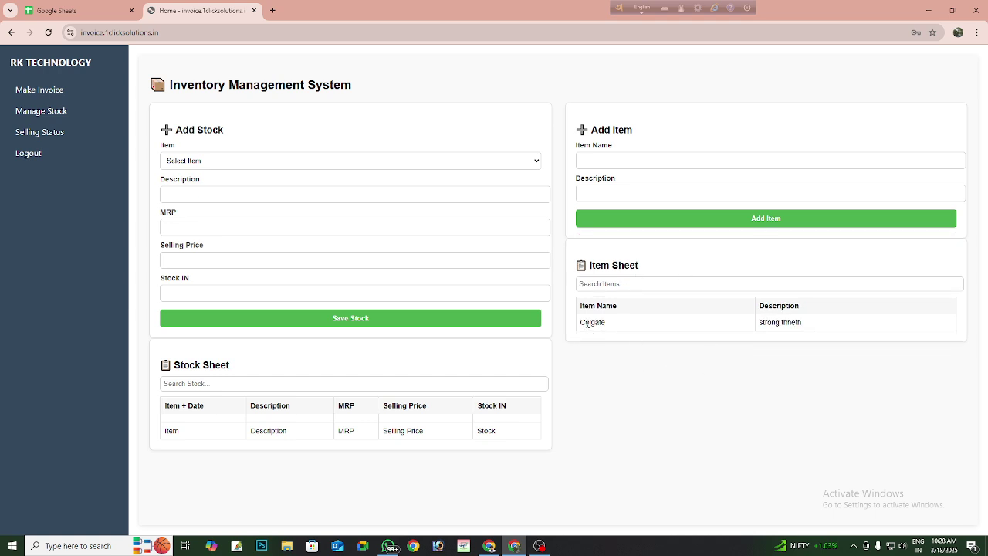
pyautogui.moveTo(583, 325); pyautogui.dragTo(822, 325)
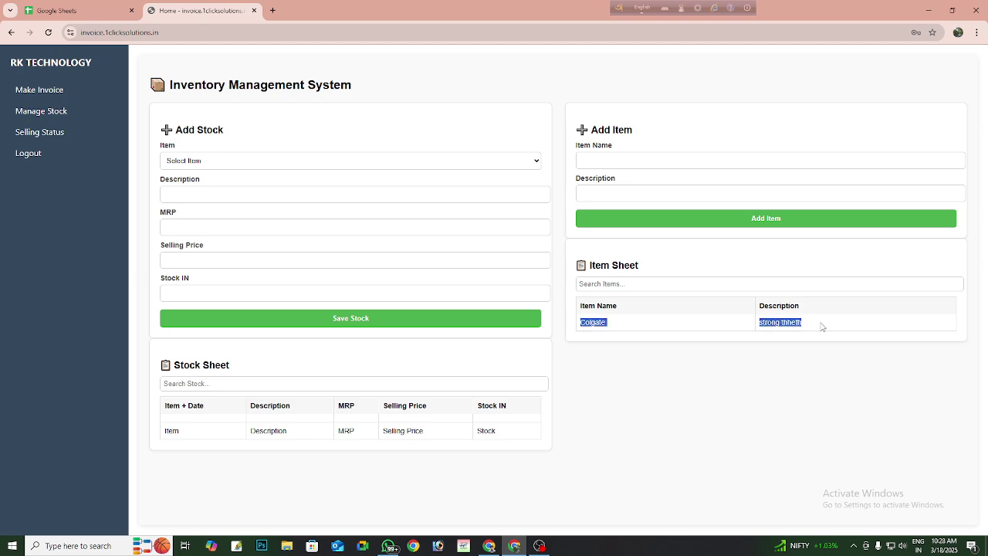
pyautogui.click(782, 391)
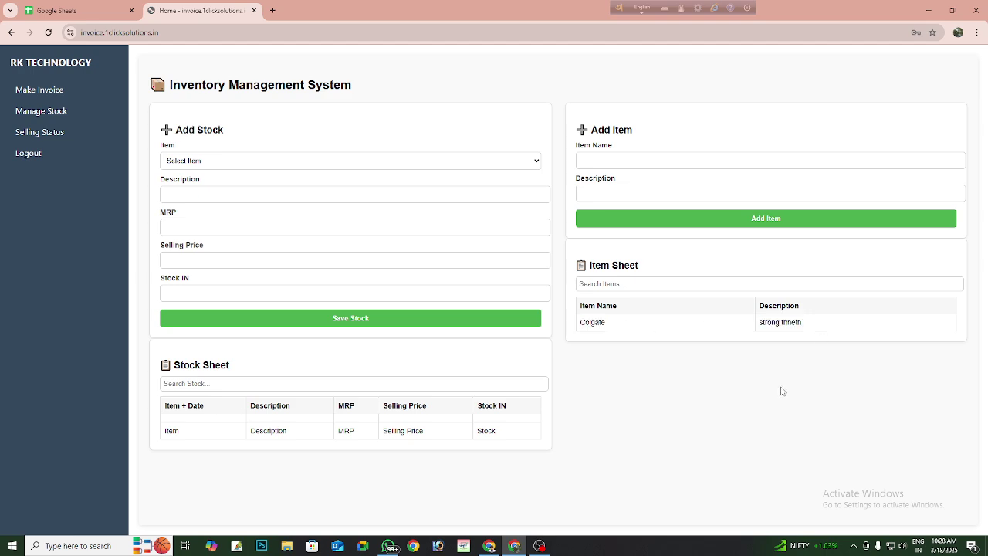
# - Save stock for Colgate at MRP 62, selling price 58, with 200 units in
pyautogui.click(197, 165)
pyautogui.click(193, 189)
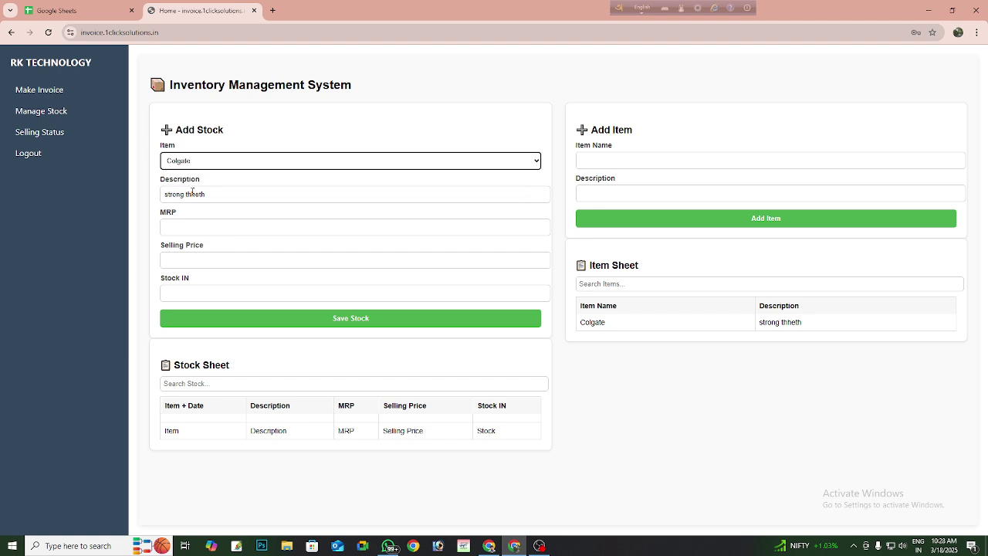
pyautogui.doubleClick(199, 194)
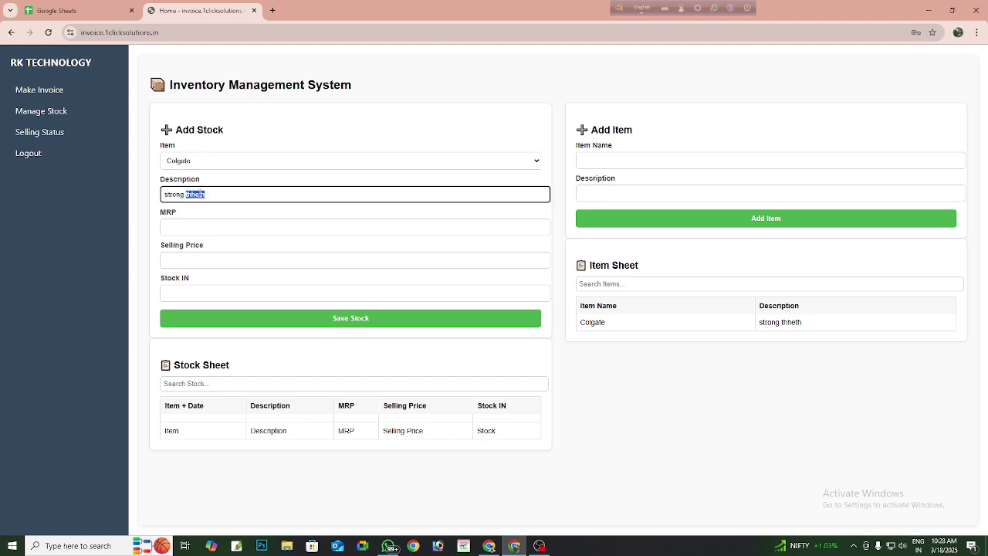
pyautogui.click(244, 200)
pyautogui.click(206, 231)
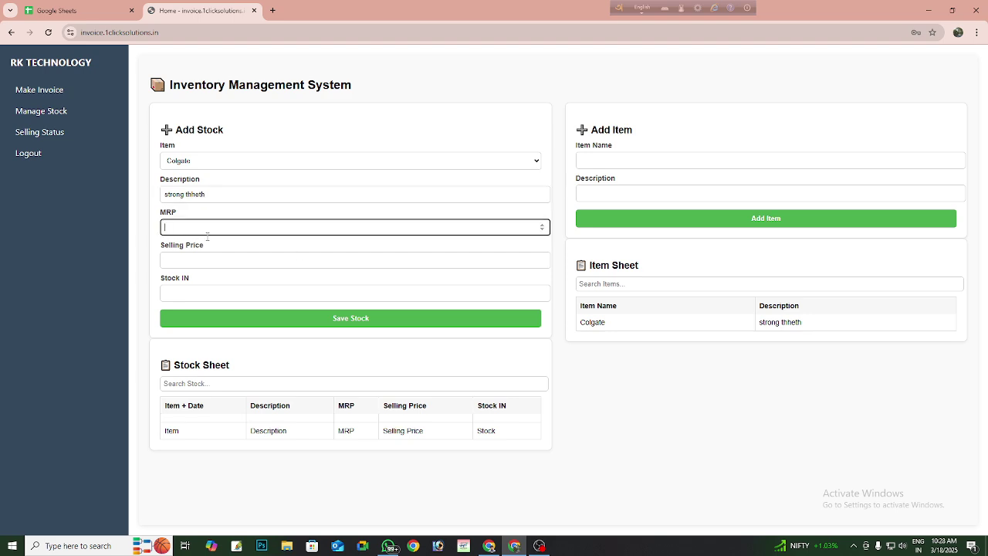
pyautogui.write('62')
pyautogui.press('Tab')
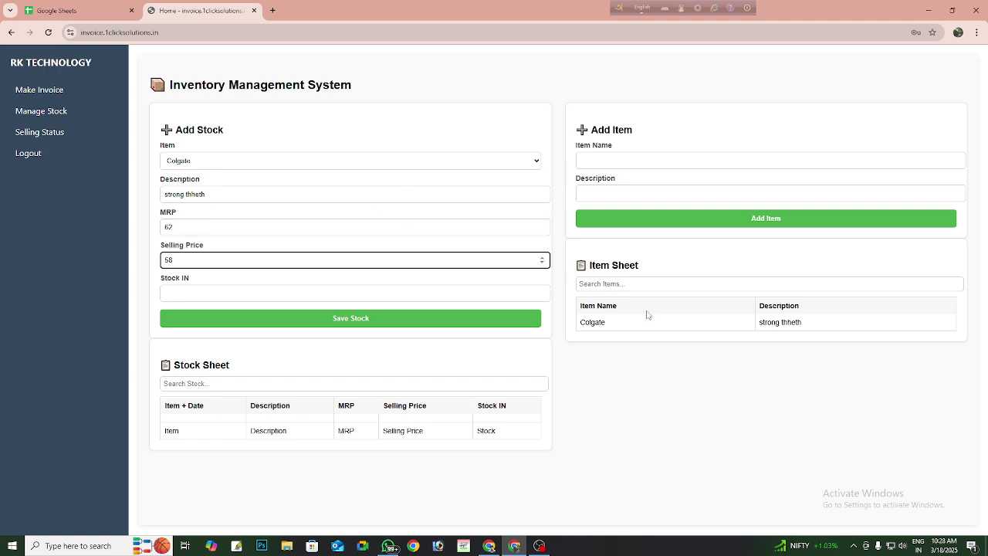
pyautogui.press('Tab')
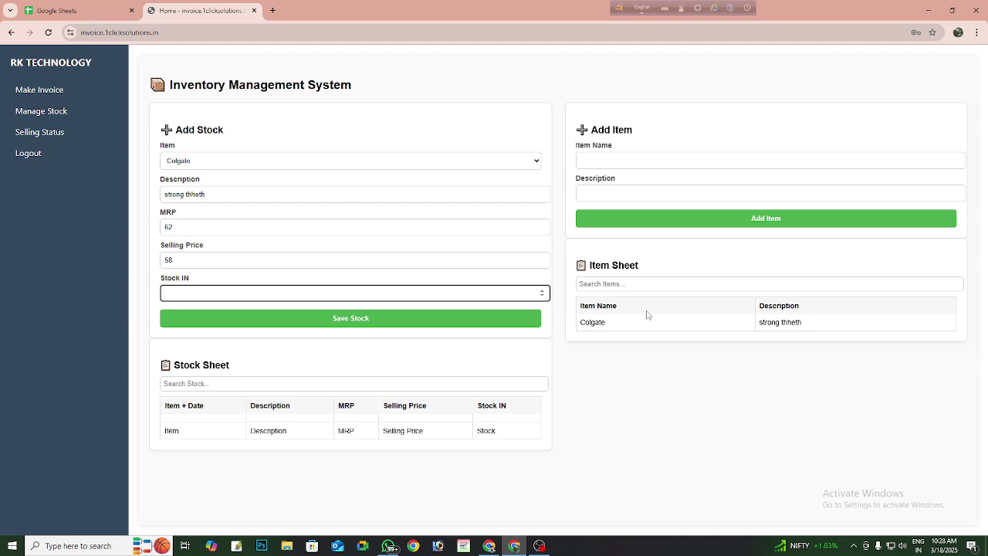
pyautogui.click(347, 323)
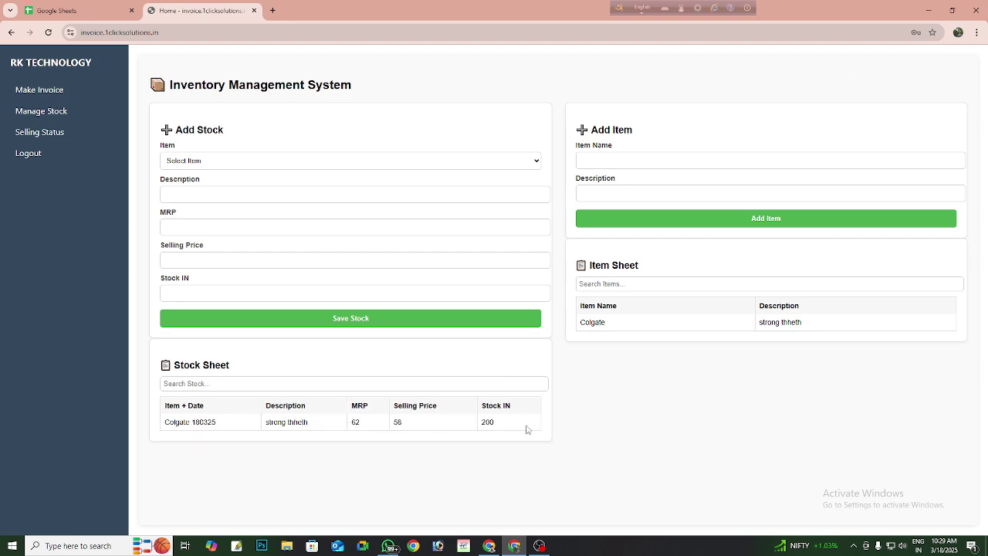
# - Start a new invoice and enter the customer's mobile number and name
pyautogui.click(26, 90)
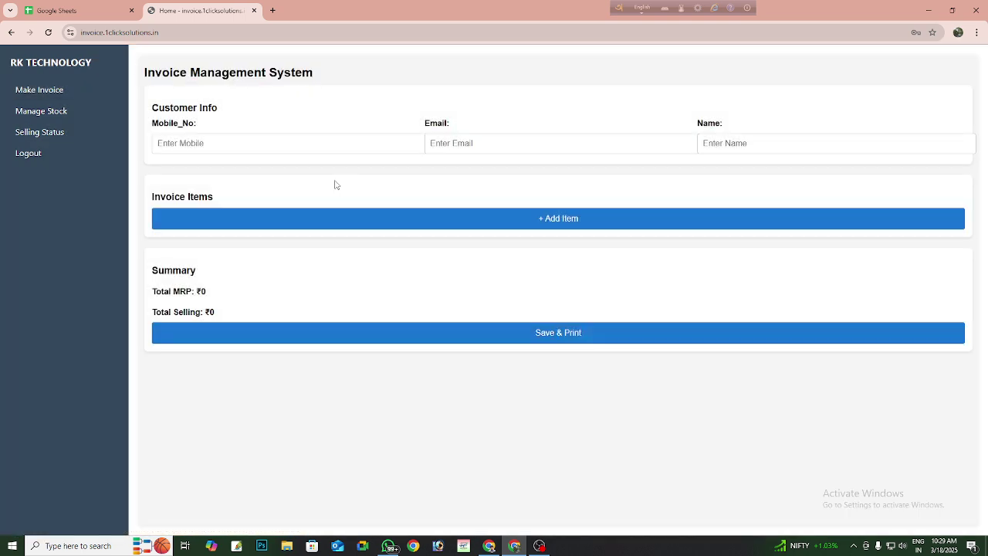
pyautogui.click(223, 146)
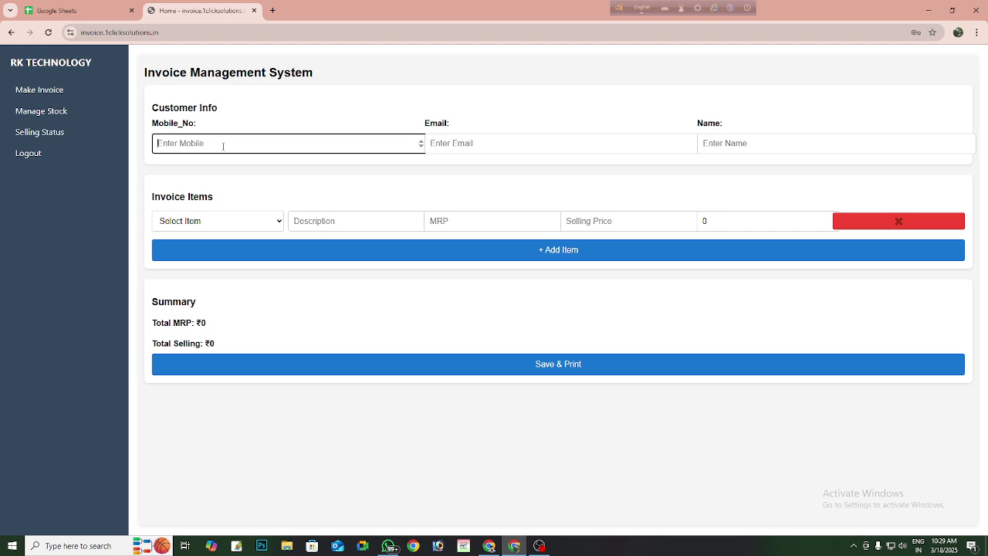
pyautogui.press('Tab')
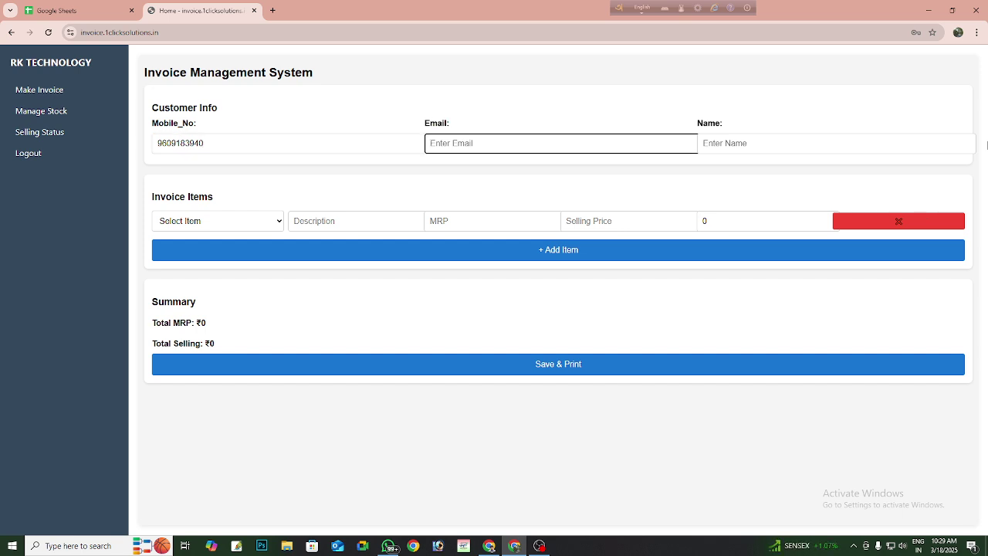
pyautogui.click(571, 143)
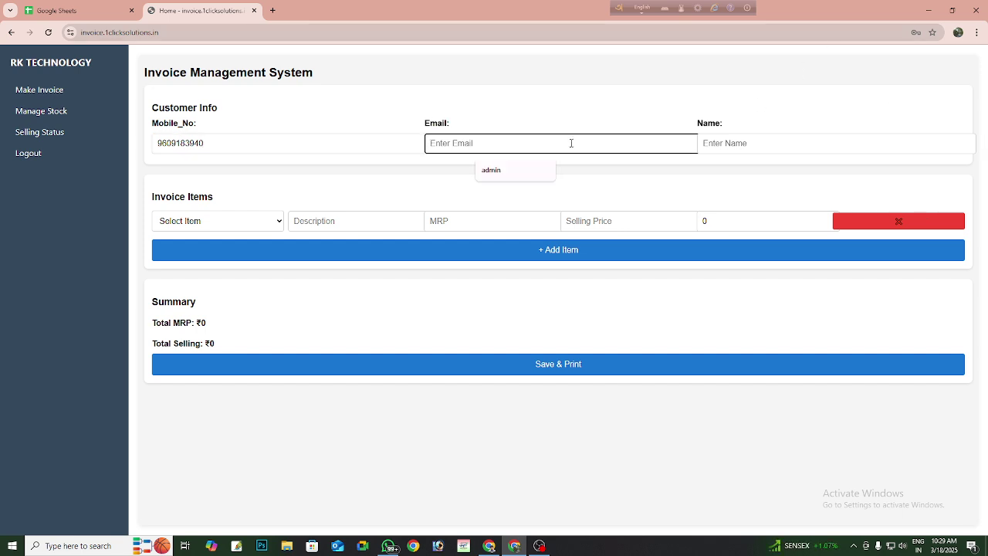
pyautogui.click(761, 142)
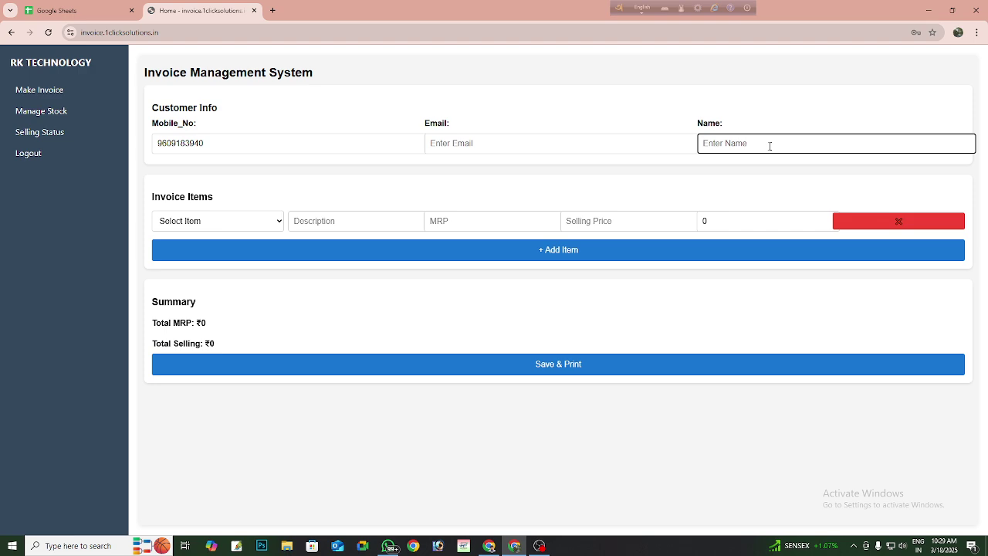
# - Add 5 of Colgate 180325 to the invoice, totalling ₹310.00 MRP and ₹290.00 selling
pyautogui.click(191, 224)
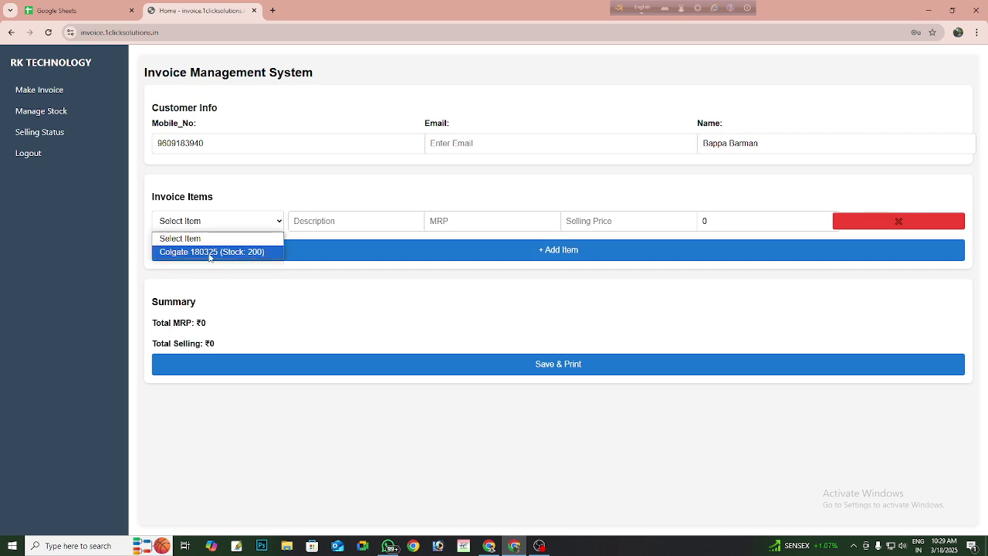
pyautogui.click(209, 252)
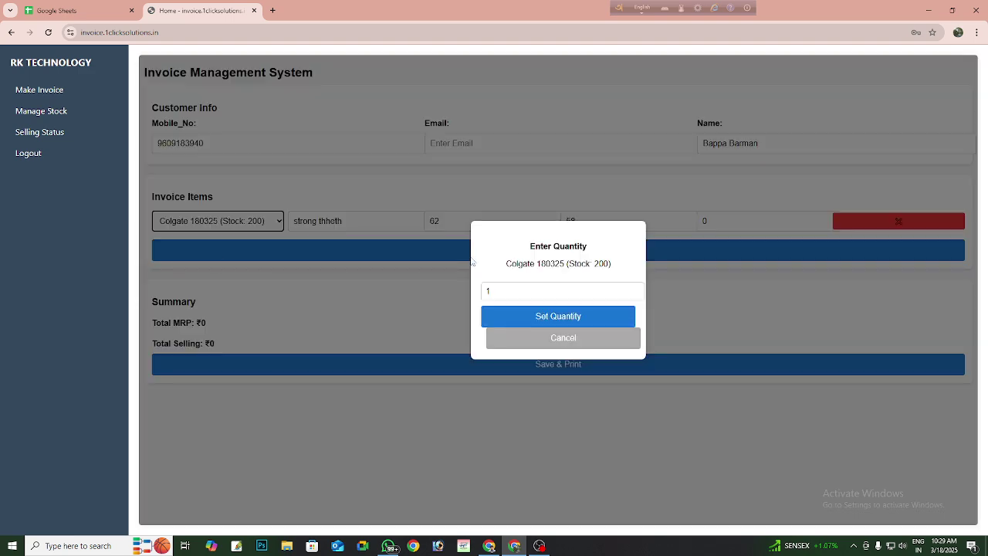
pyautogui.moveTo(538, 266)
pyautogui.mouseDown()
pyautogui.moveTo(562, 266)
pyautogui.moveTo(537, 269)
pyautogui.mouseUp()
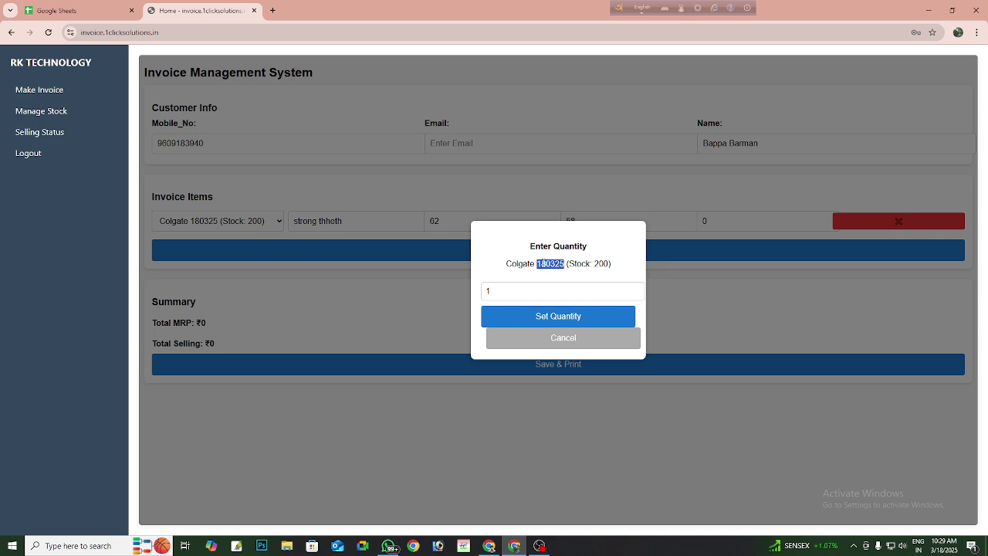
pyautogui.tripleClick(542, 265)
pyautogui.doubleClick(541, 264)
pyautogui.moveTo(512, 295); pyautogui.dragTo(486, 291)
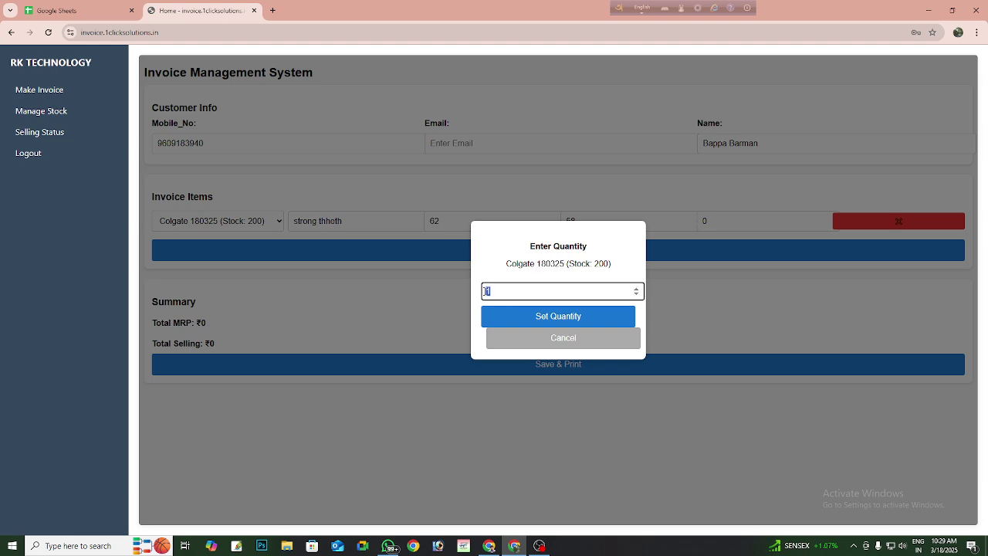
pyautogui.write('5')
pyautogui.click(563, 316)
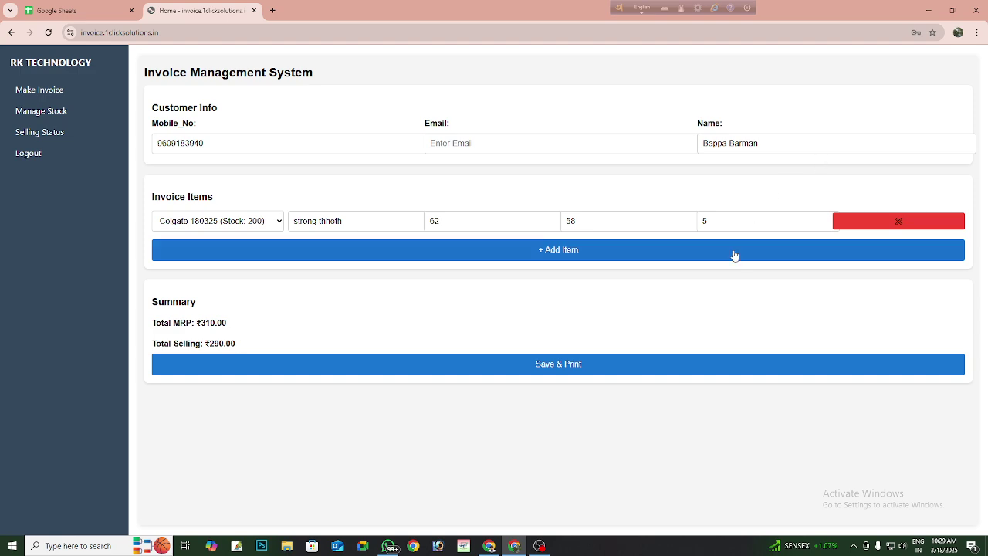
# - Remove the two extra empty item rows and save and print the Colgate invoice
pyautogui.click(531, 254)
pyautogui.click(537, 276)
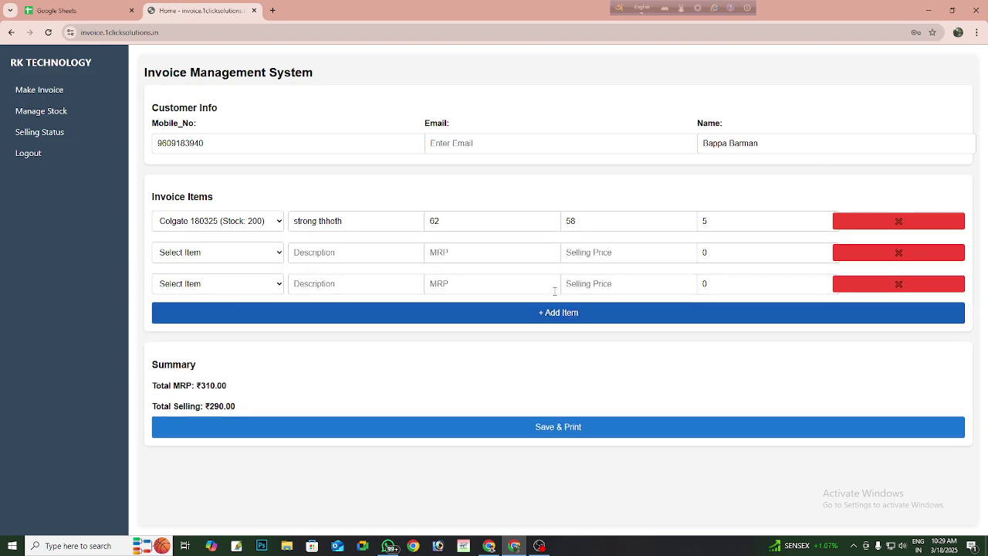
pyautogui.click(926, 285)
pyautogui.click(912, 258)
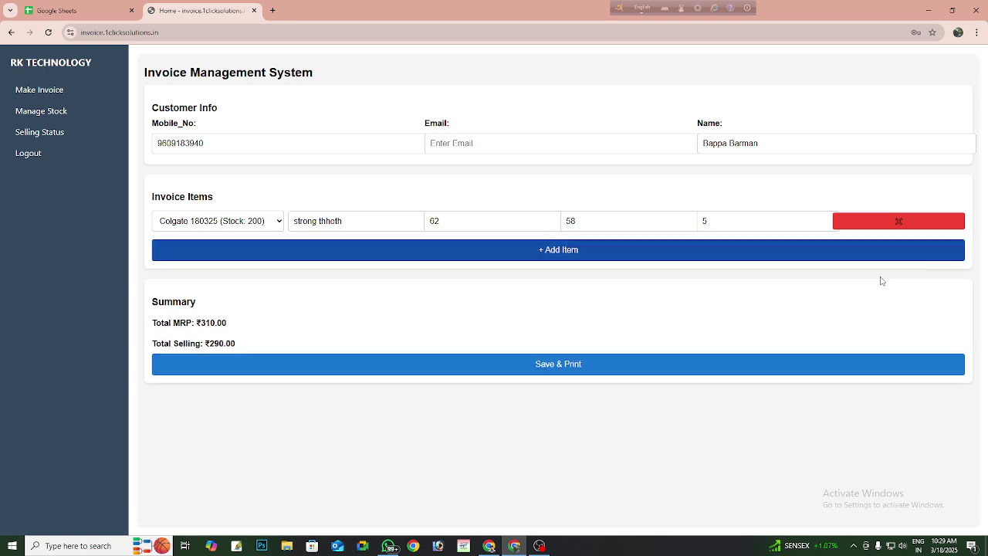
pyautogui.click(570, 369)
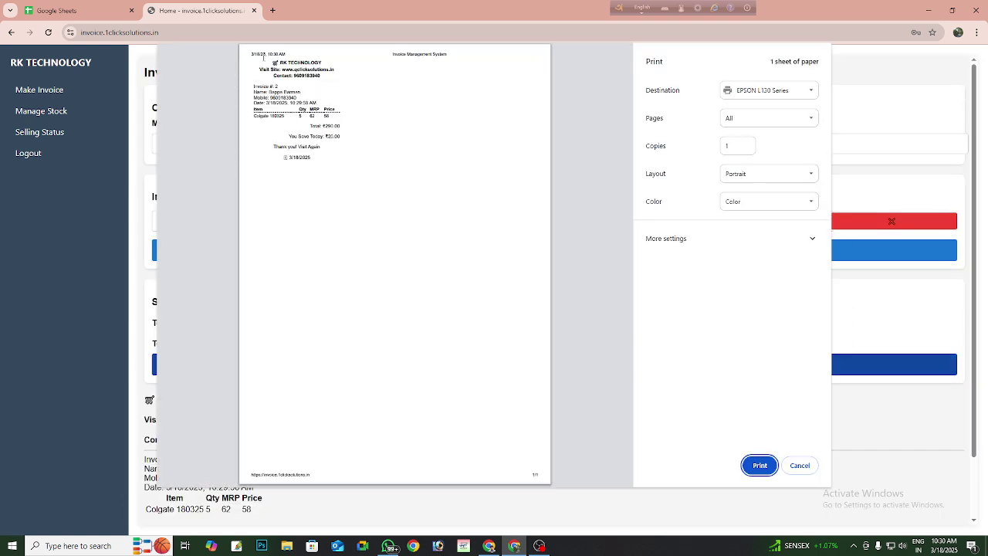
# - Turn off headers and footers in the print settings
pyautogui.click(772, 236)
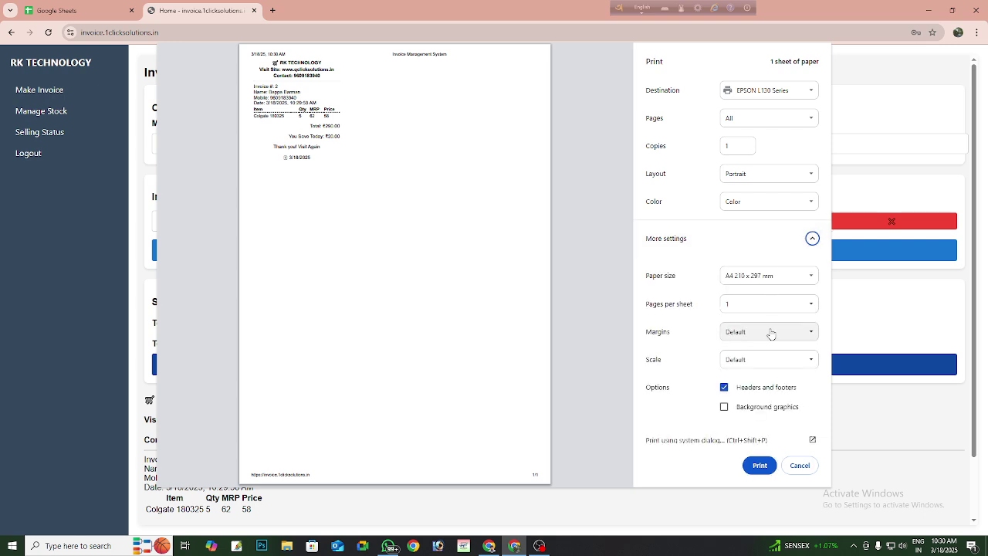
pyautogui.click(724, 384)
pyautogui.scroll(3, 259, 164)
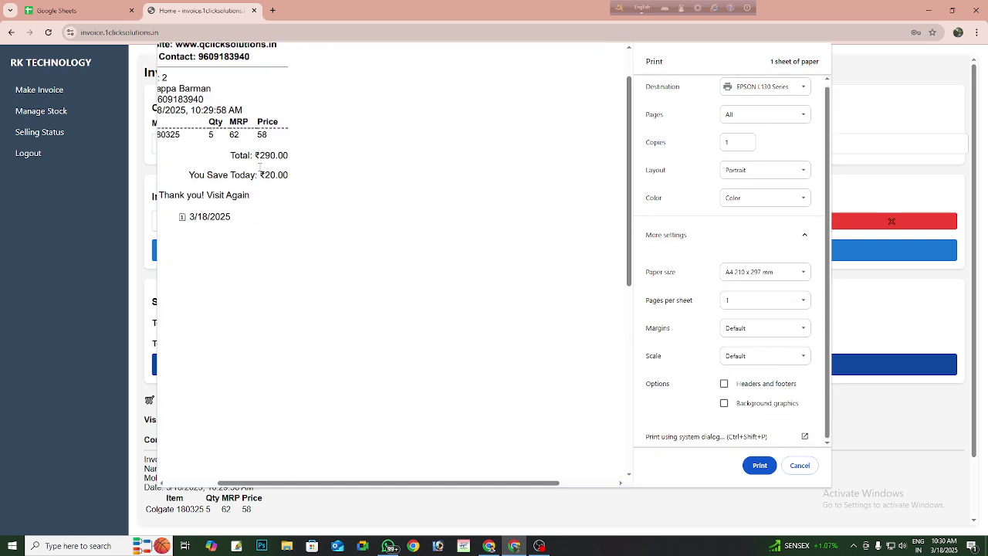
pyautogui.scroll(1, 260, 167)
# - Check the receipt preview for invoice 2: Colgate quantity 5, total 290
pyautogui.moveTo(400, 483); pyautogui.dragTo(340, 483)
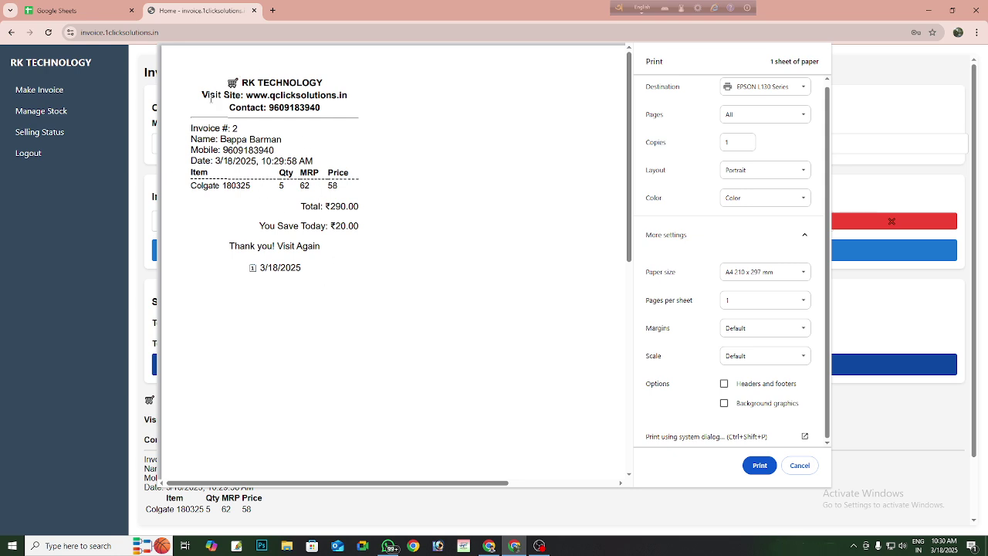
pyautogui.moveTo(228, 80); pyautogui.dragTo(326, 255)
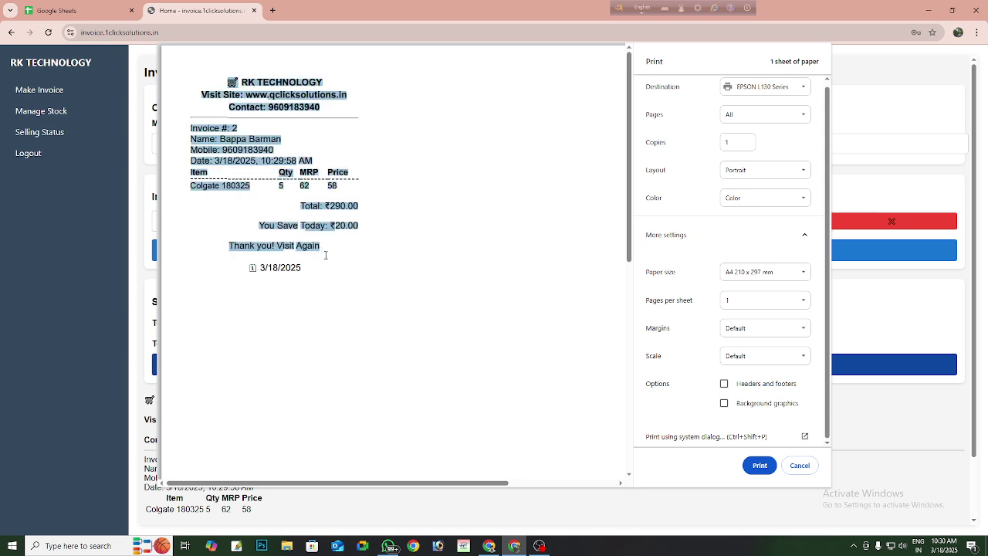
pyautogui.click(232, 116)
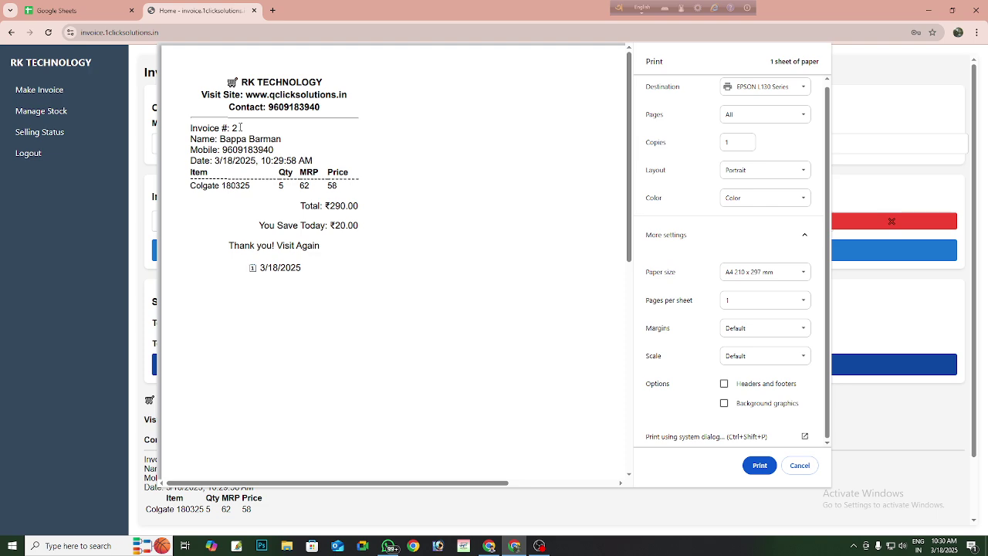
pyautogui.doubleClick(240, 128)
pyautogui.moveTo(331, 205); pyautogui.dragTo(348, 205)
pyautogui.moveTo(274, 186); pyautogui.dragTo(359, 226)
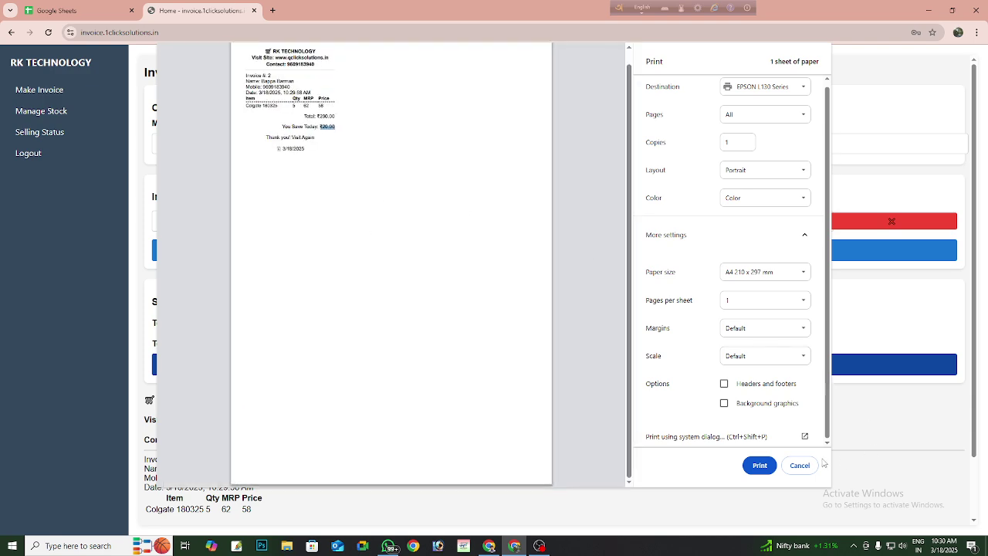
# - Cancel printing, glance at a new invoice's item list, then go to Selling Status search
pyautogui.click(800, 465)
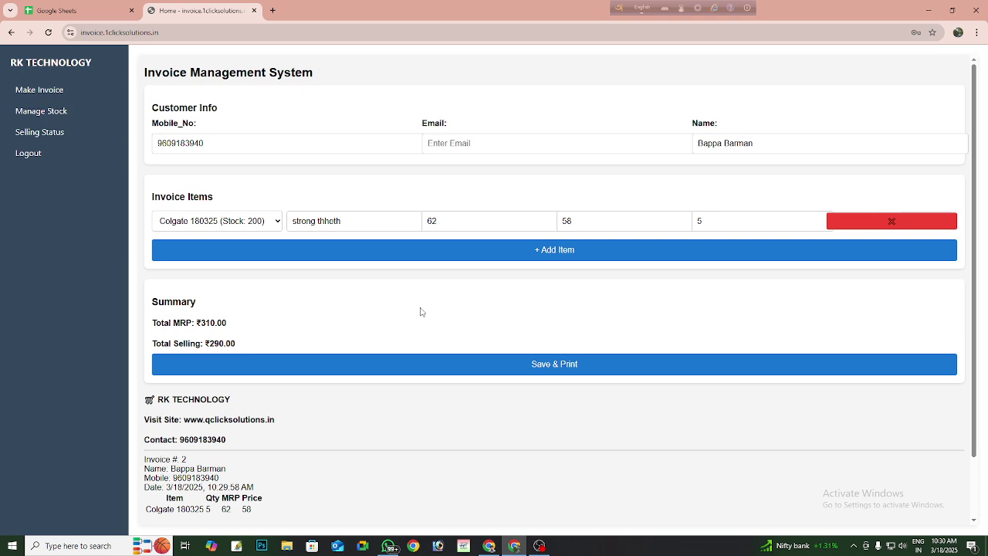
pyautogui.click(51, 96)
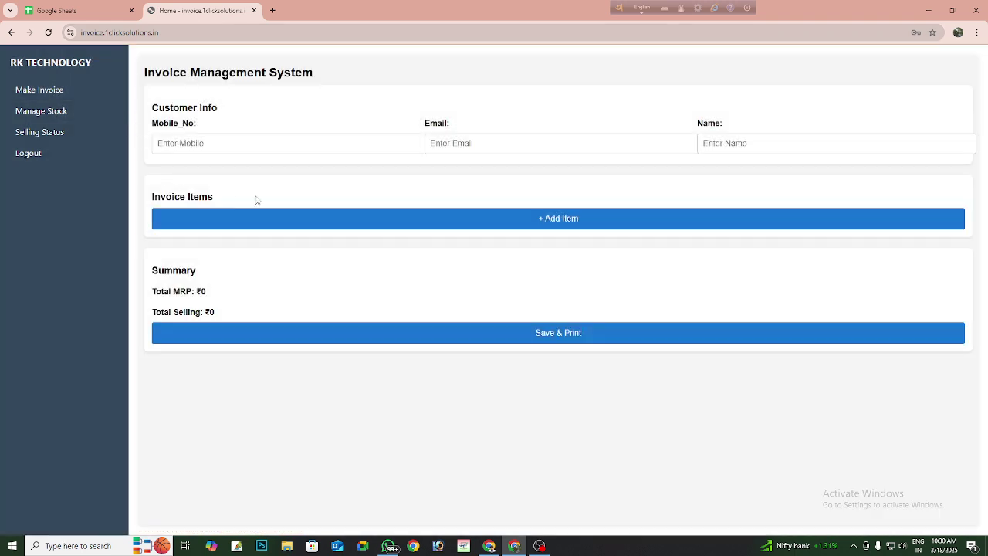
pyautogui.click(255, 221)
pyautogui.click(231, 225)
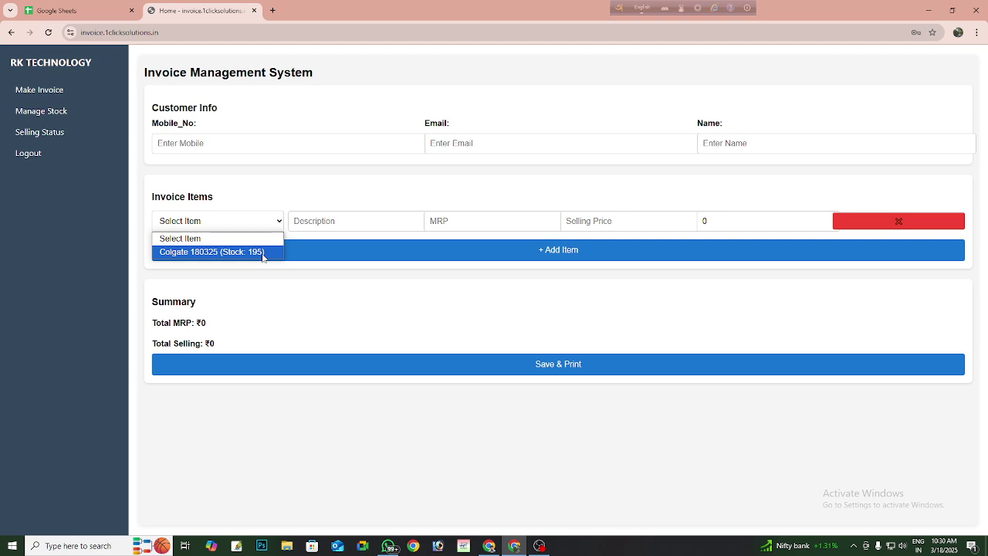
pyautogui.click(258, 224)
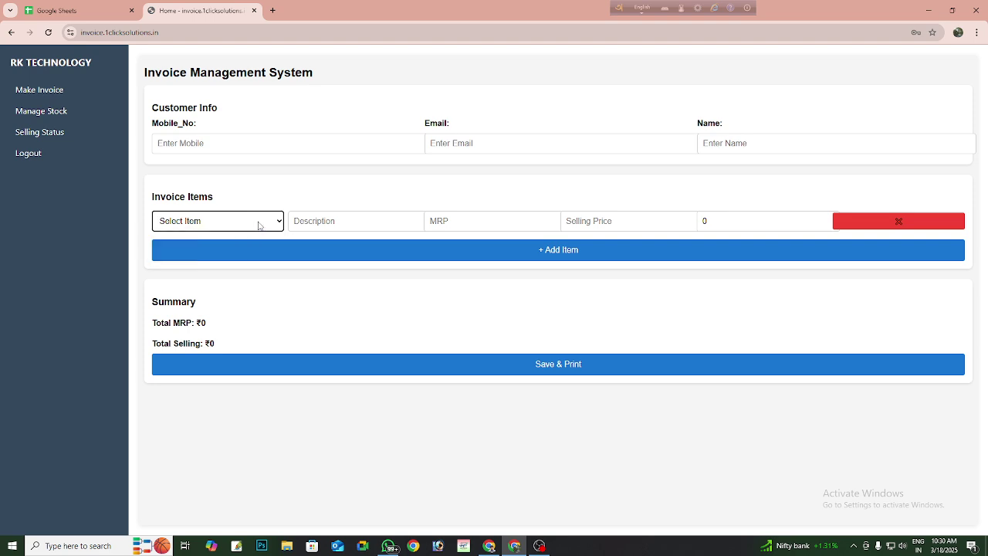
pyautogui.click(52, 132)
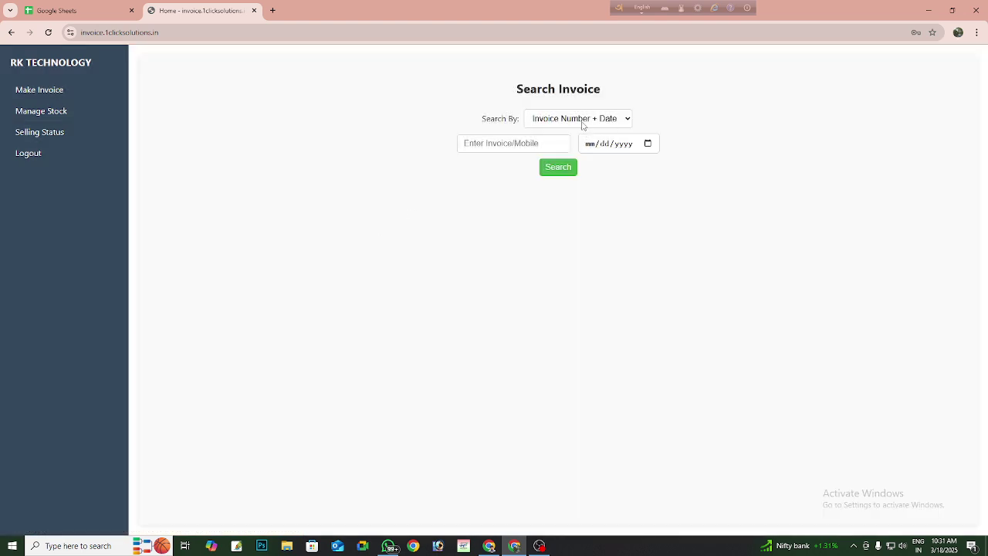
# - Search invoices by Date Only for 03/18/2025, listing invoices 1 and 2 totalling ₹1190.00
pyautogui.click(583, 123)
pyautogui.click(572, 162)
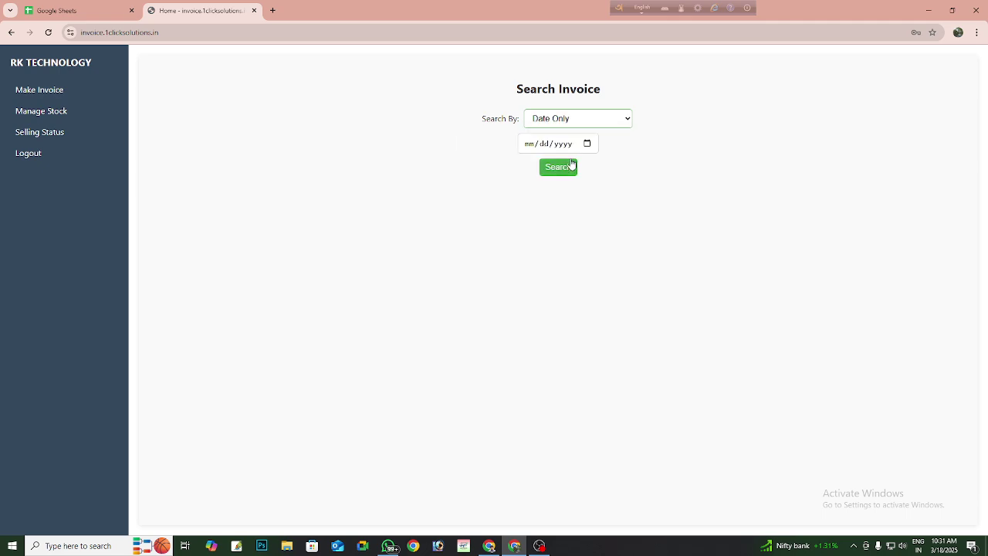
pyautogui.click(587, 146)
pyautogui.click(611, 286)
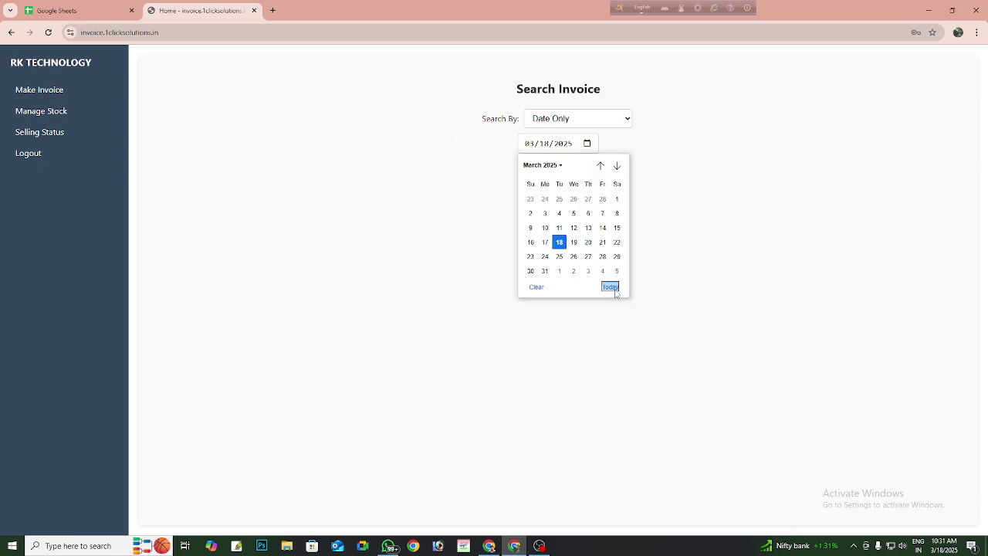
pyautogui.click(557, 168)
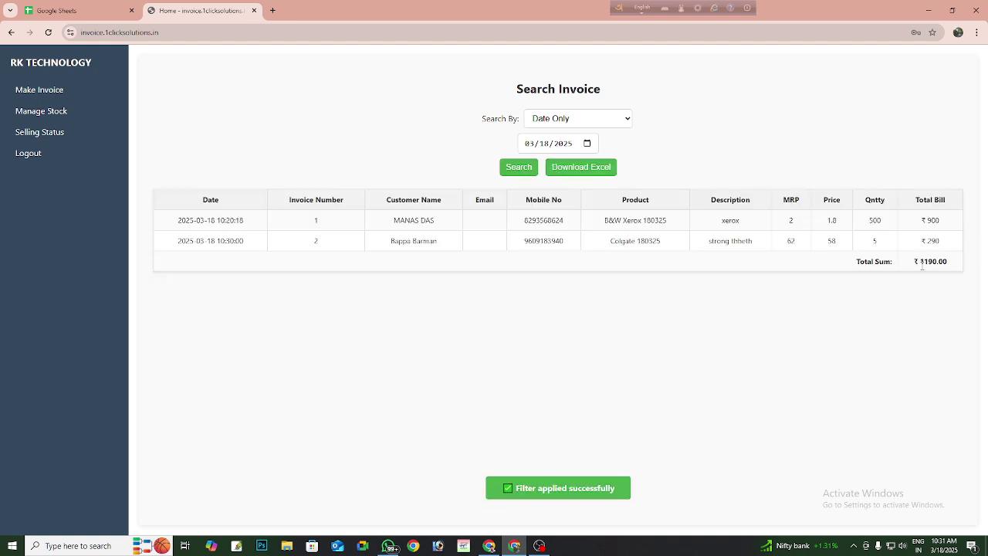
pyautogui.moveTo(915, 264); pyautogui.dragTo(949, 264)
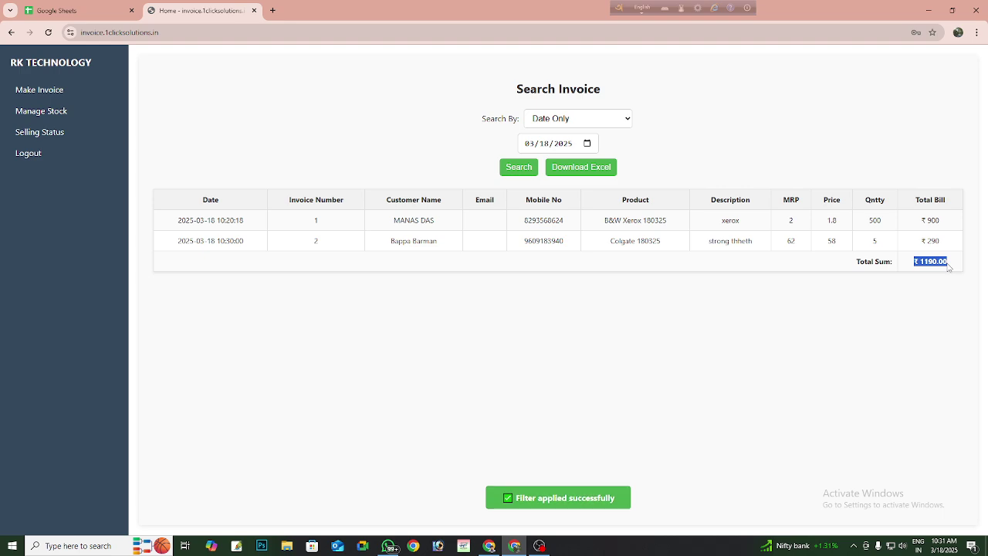
pyautogui.click(950, 266)
# - Search the 03/01/2025–03/18/2025 date range and download the ₹1190.00 results as Excel
pyautogui.click(593, 119)
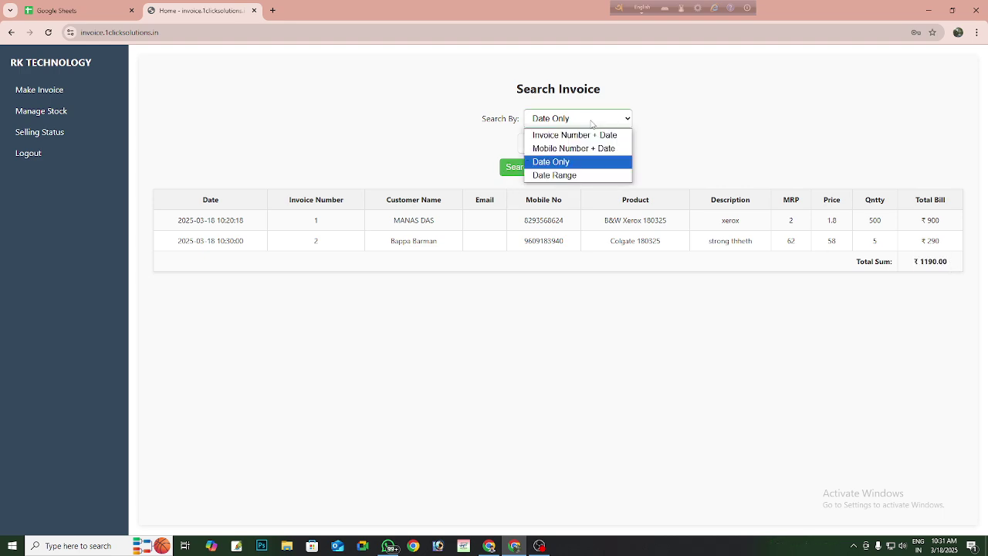
pyautogui.click(581, 175)
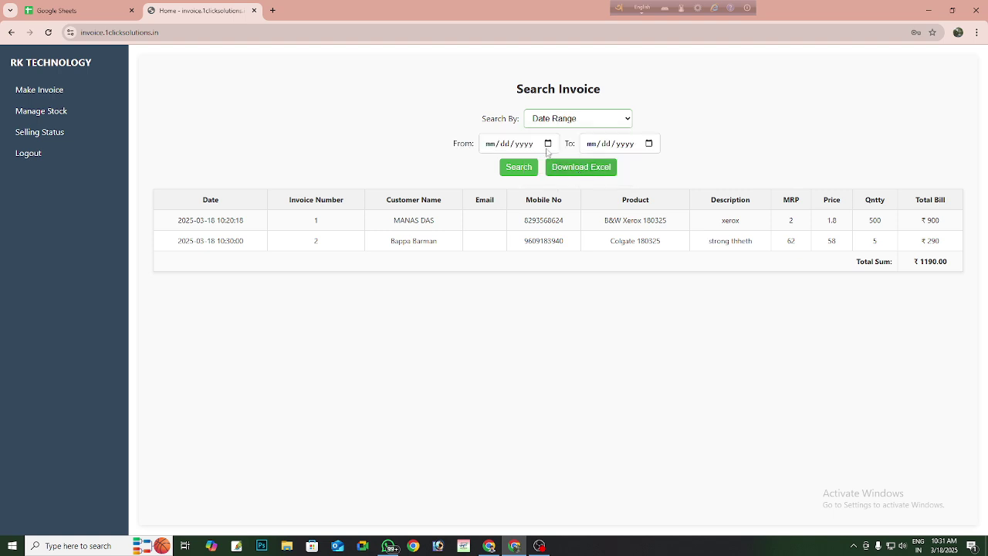
pyautogui.click(548, 144)
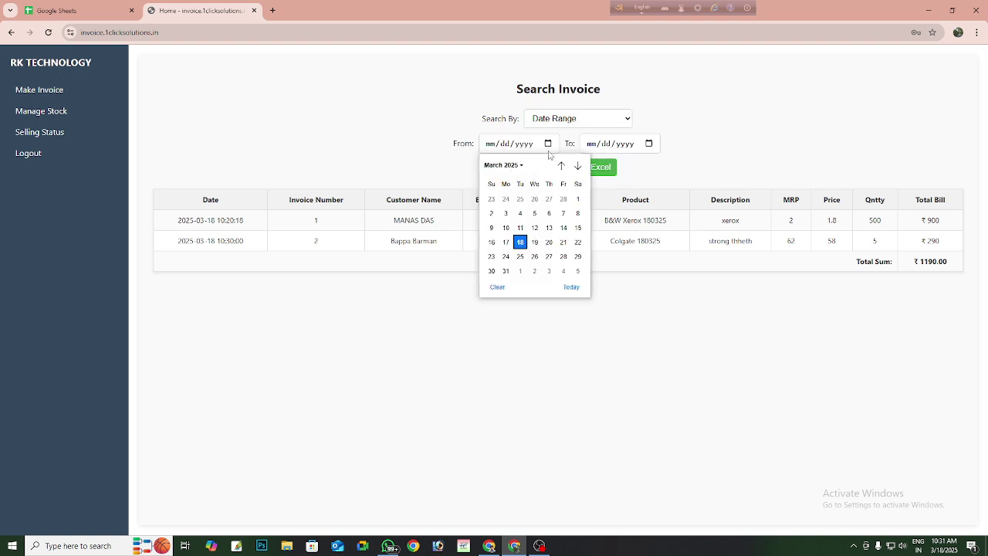
pyautogui.click(577, 198)
pyautogui.click(648, 148)
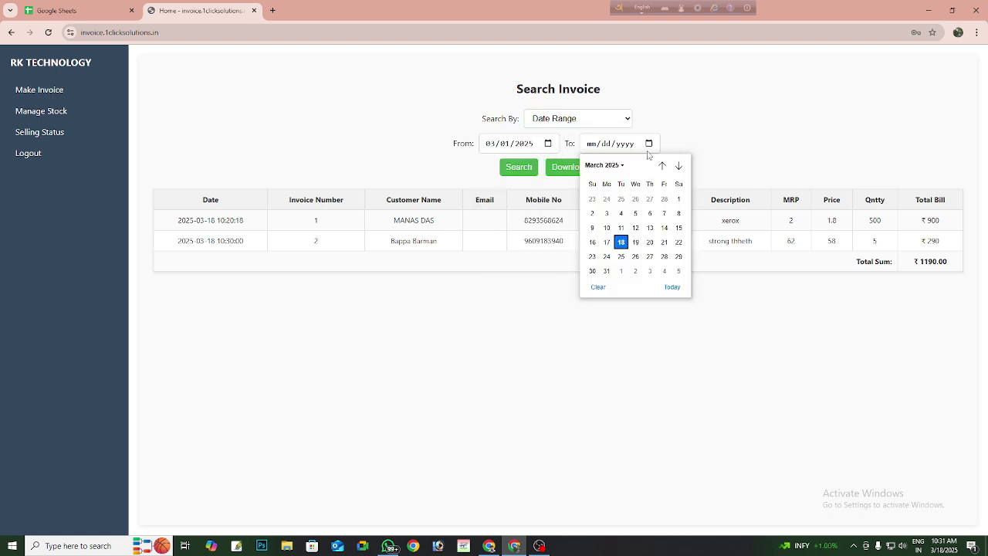
pyautogui.click(669, 286)
pyautogui.click(519, 169)
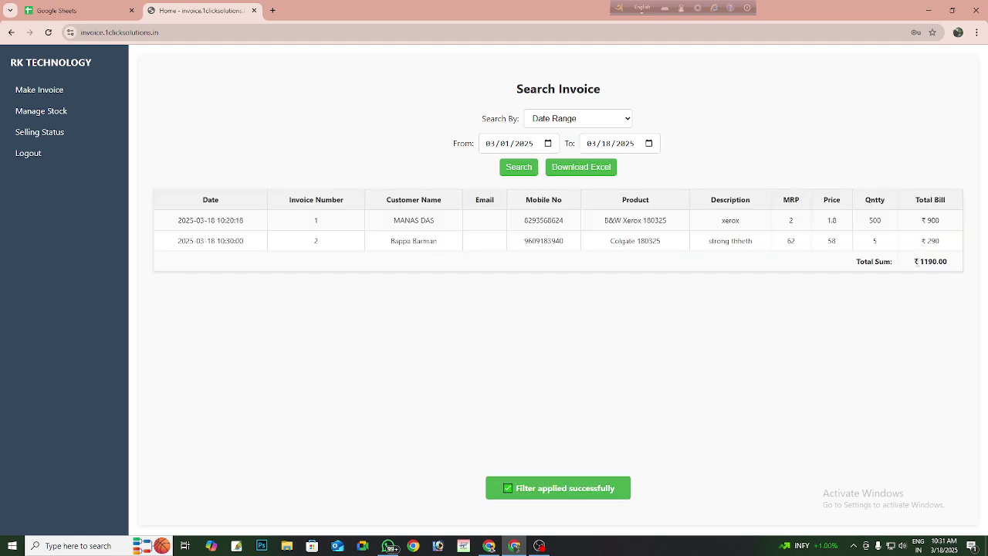
pyautogui.moveTo(916, 261); pyautogui.dragTo(948, 262)
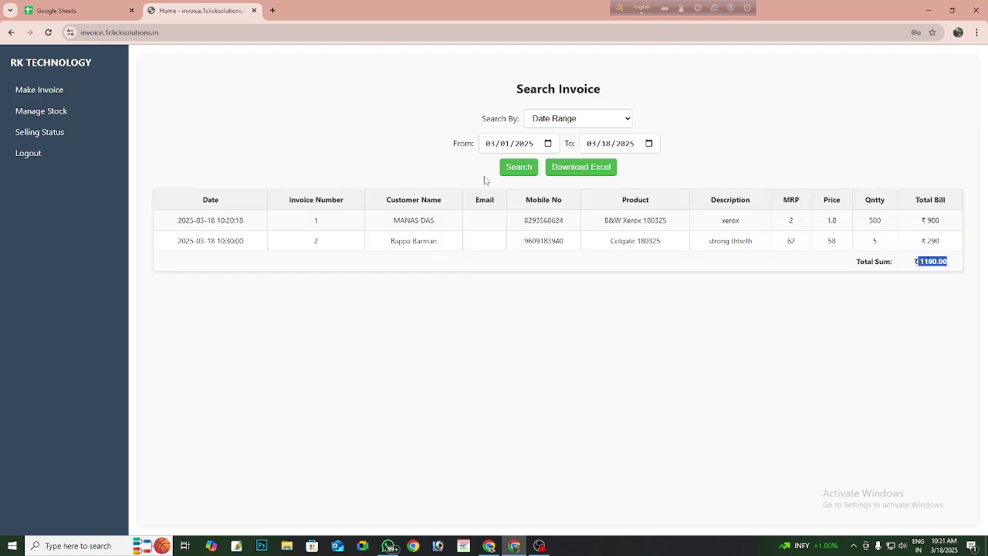
pyautogui.click(563, 171)
# - Search by Invoice Number + Date for invoice 2 on today (03/18/2025), then start a new blank invoice
pyautogui.click(580, 118)
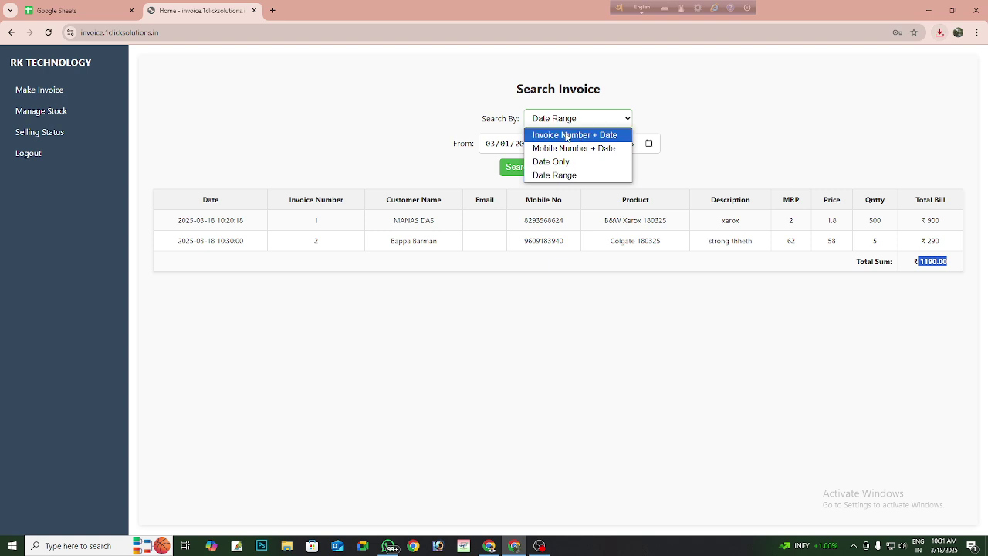
pyautogui.click(566, 136)
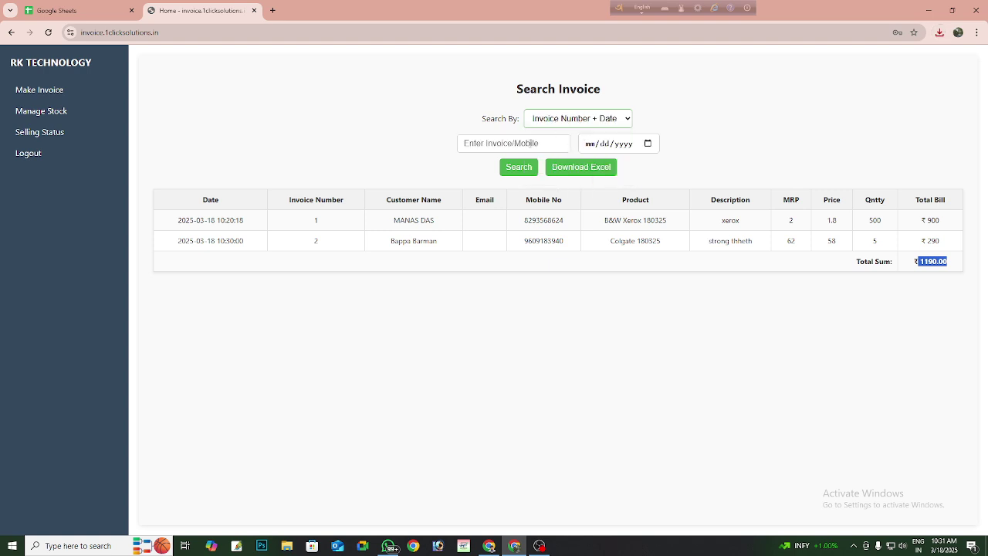
pyautogui.click(530, 143)
pyautogui.write('2')
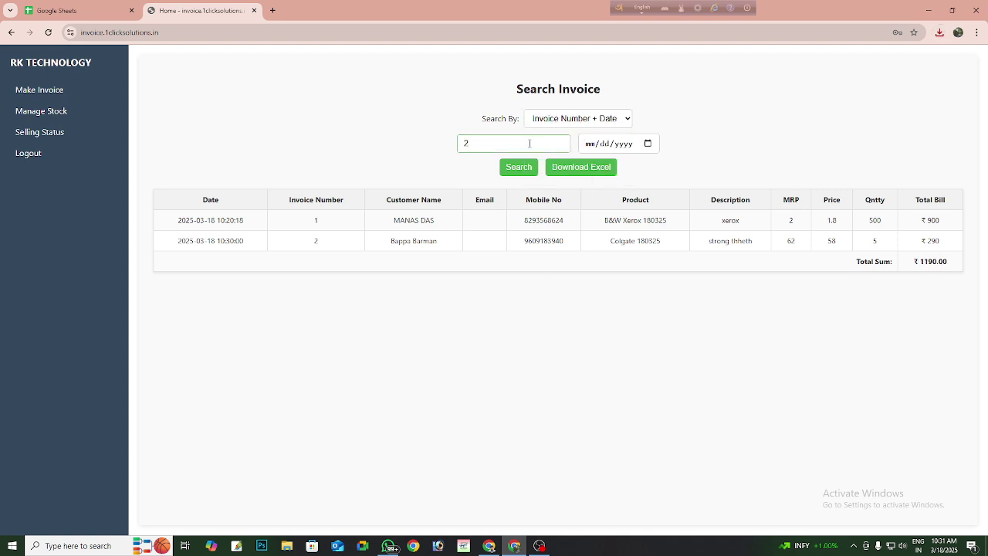
pyautogui.click(648, 143)
pyautogui.click(668, 285)
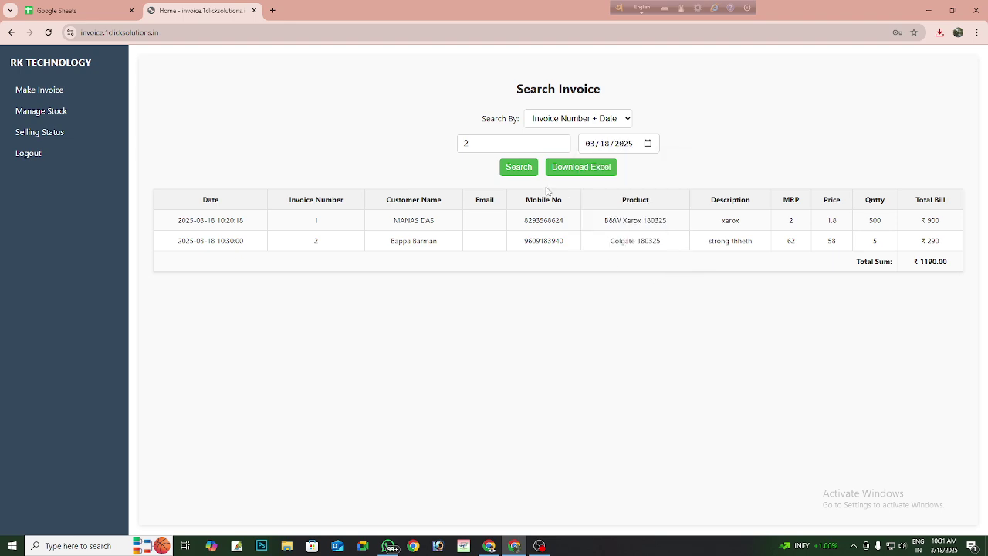
pyautogui.click(523, 167)
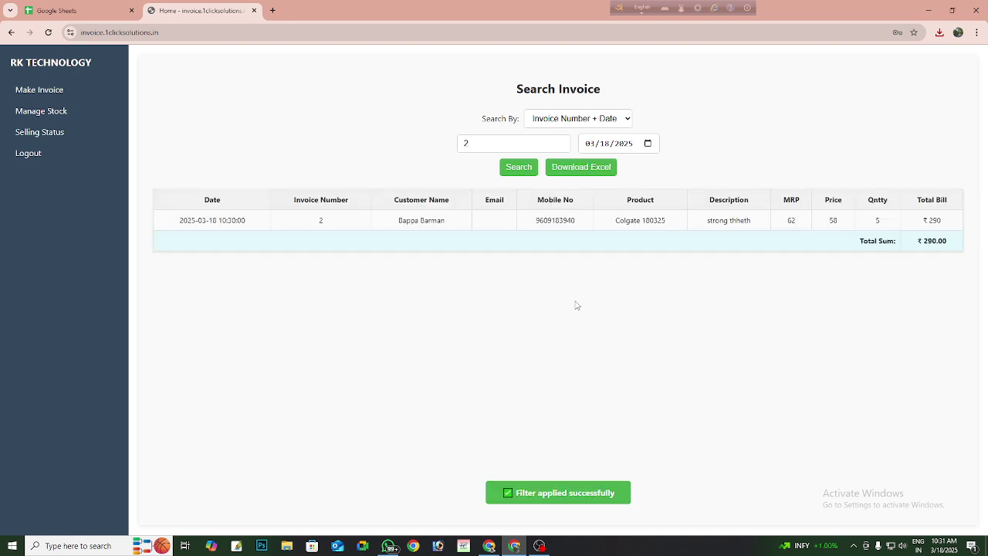
pyautogui.click(34, 98)
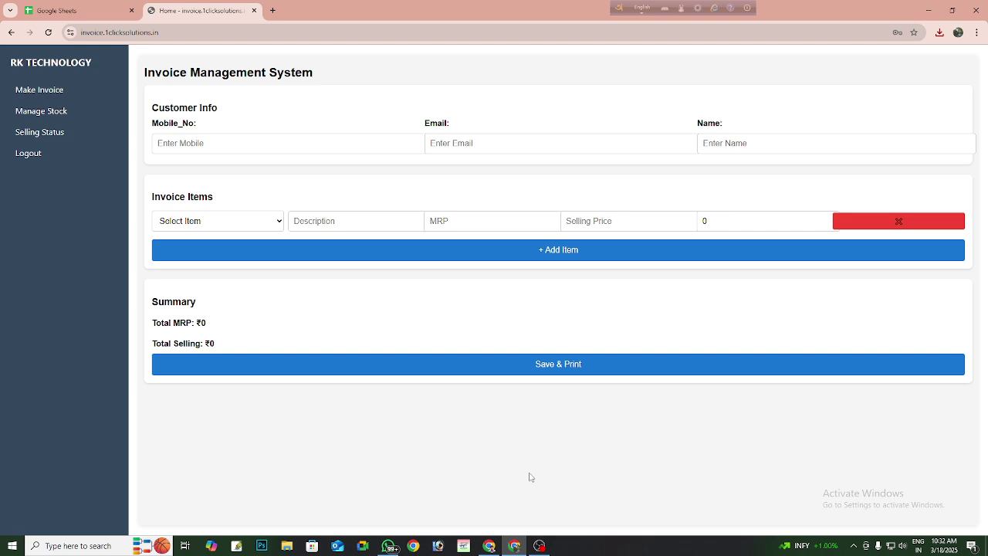
pyautogui.click(540, 547)
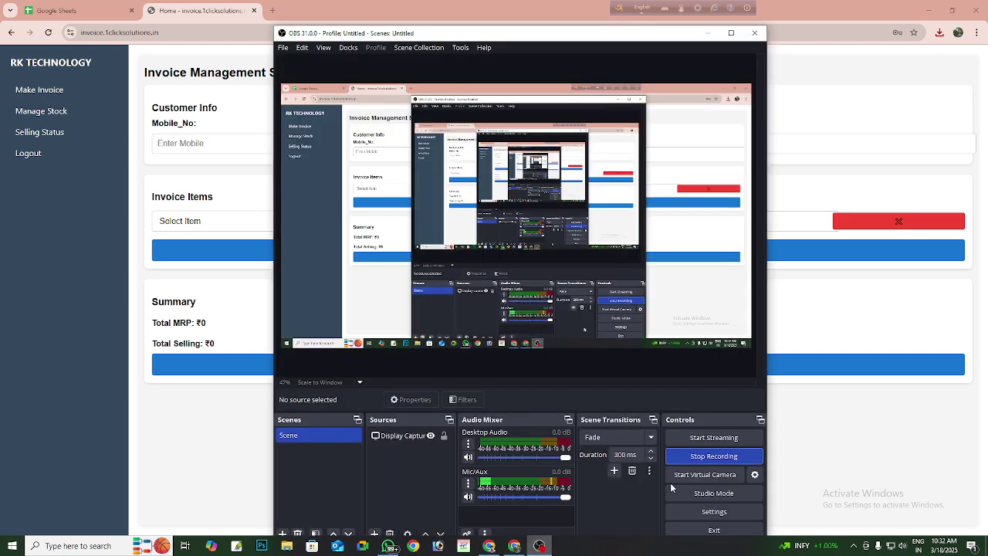